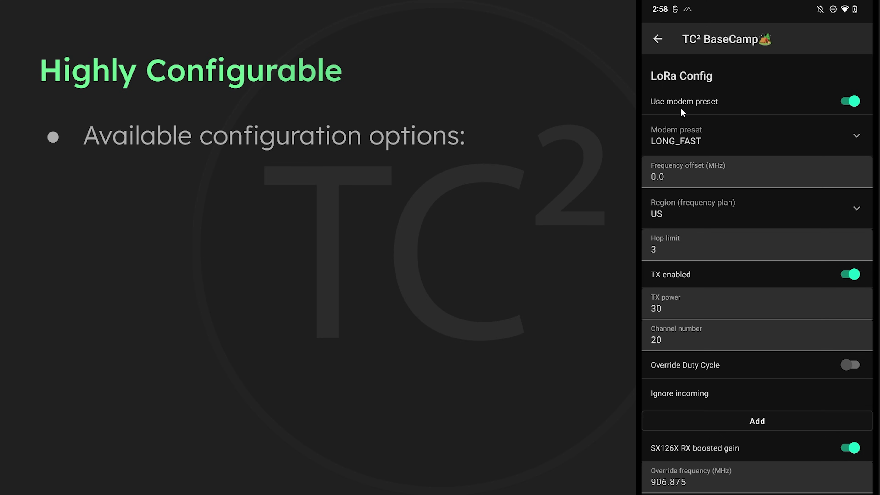
Turn the modem preset off and back on, then open and close the preset list unchanged
click(845, 102)
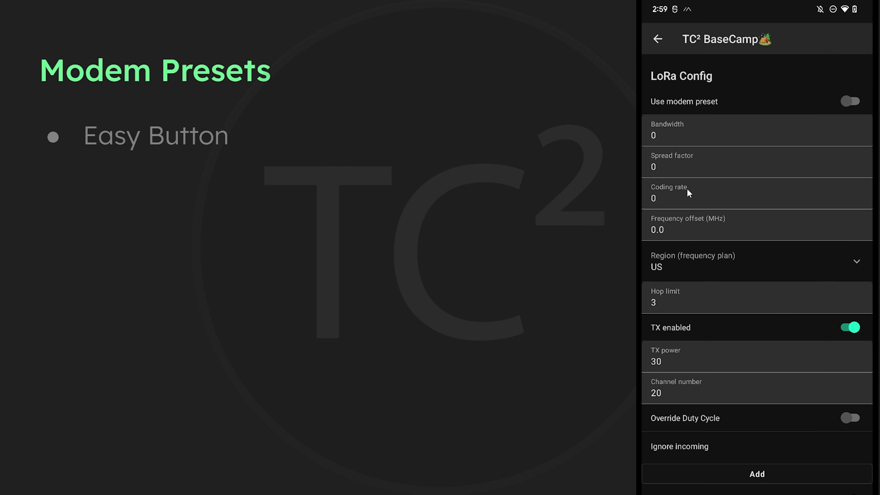
click(846, 101)
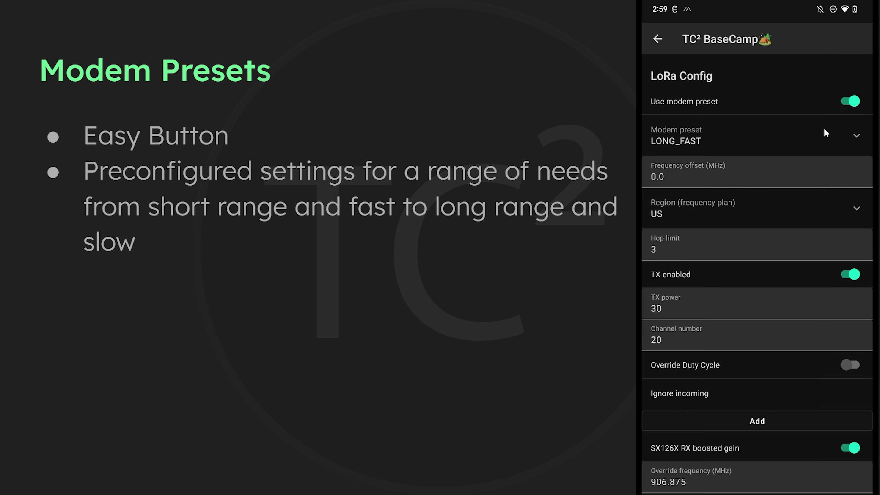
click(840, 132)
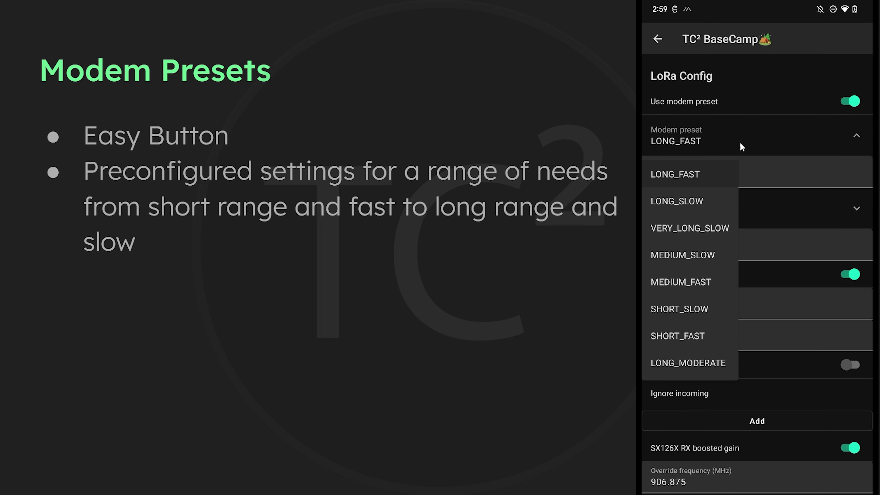
click(848, 102)
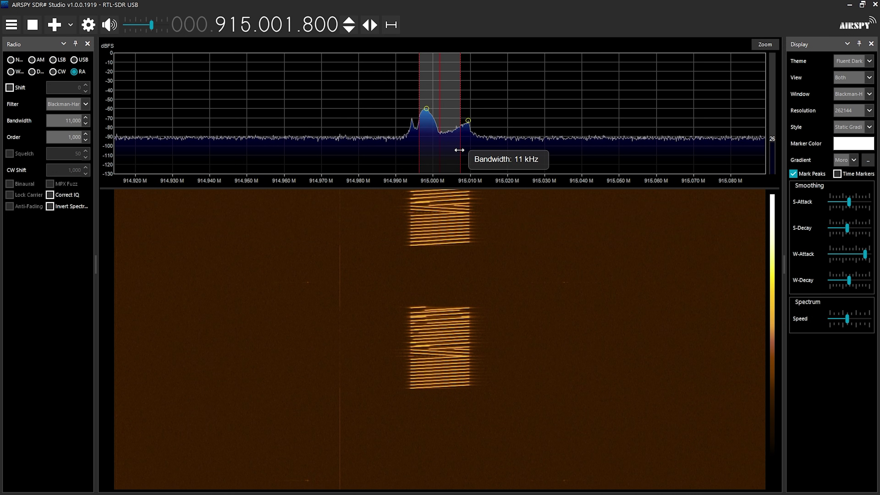
Widen the SDR# receive filter in stages from about 15 kHz through 31 and 42 to 59 kHz
drag(459, 150, 466, 150)
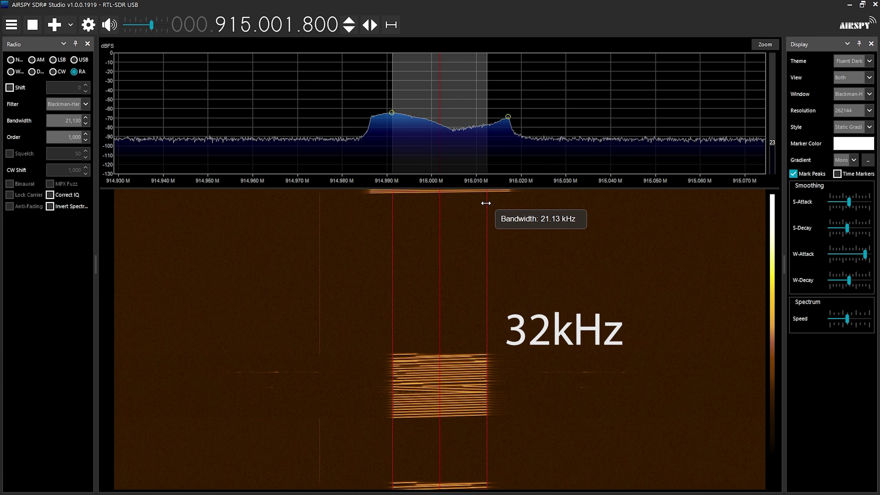
drag(486, 203, 509, 210)
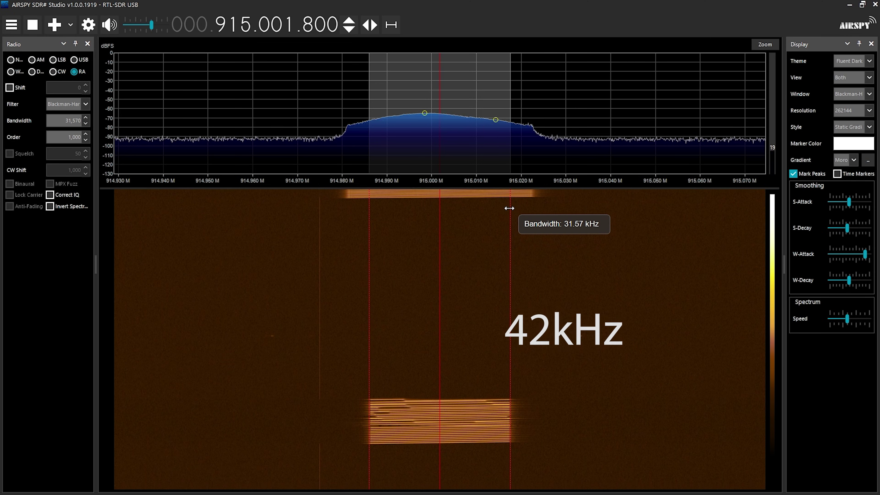
drag(509, 208, 532, 214)
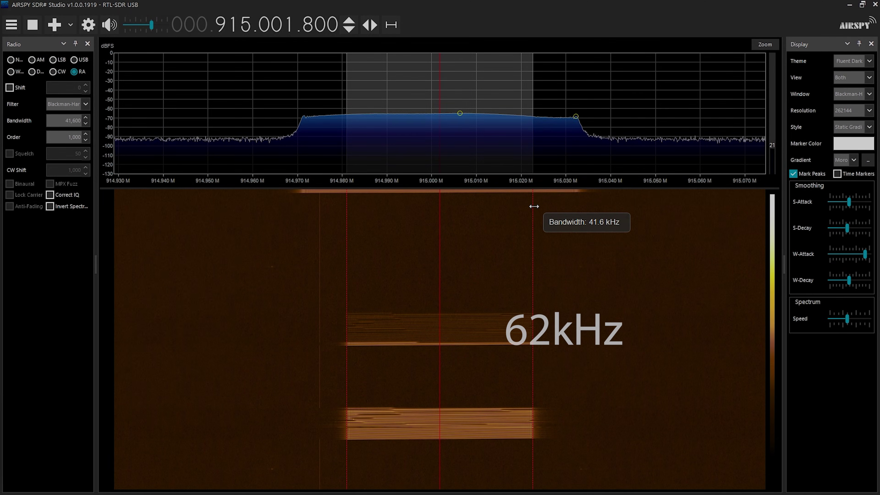
drag(532, 204, 580, 208)
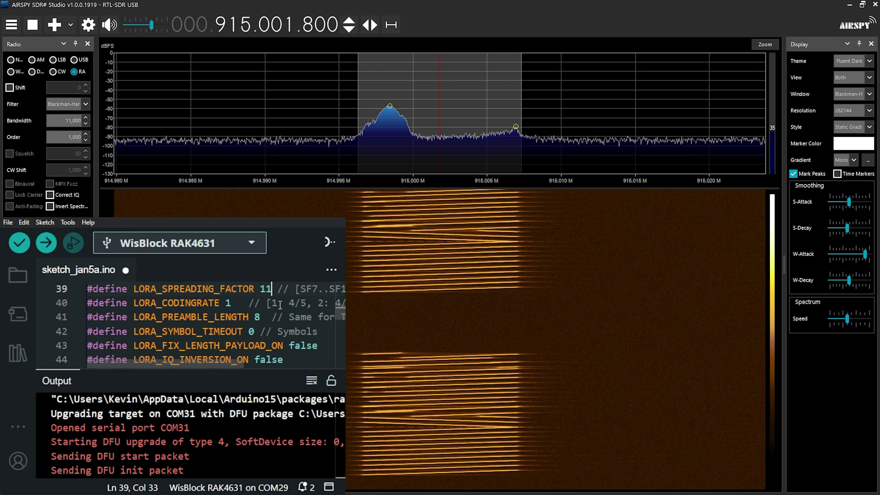
Upload the spreading factor 11 sketch, then change line 39 to 10 and upload again
click(46, 242)
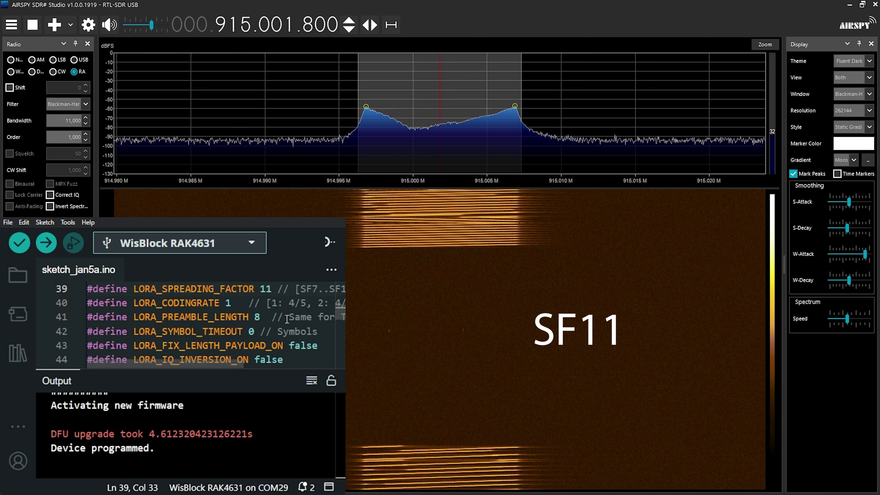
key(BackSpace)
text(0)
click(46, 243)
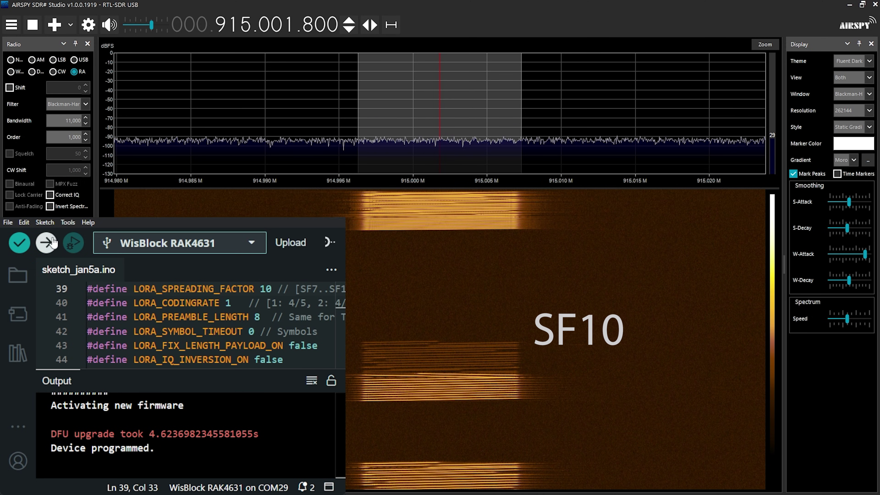
Lower the spreading factor to 9, then 8, and upload the SF8 sketch to the board
key(BackSpace)
key(BackSpace)
text(9)
click(48, 243)
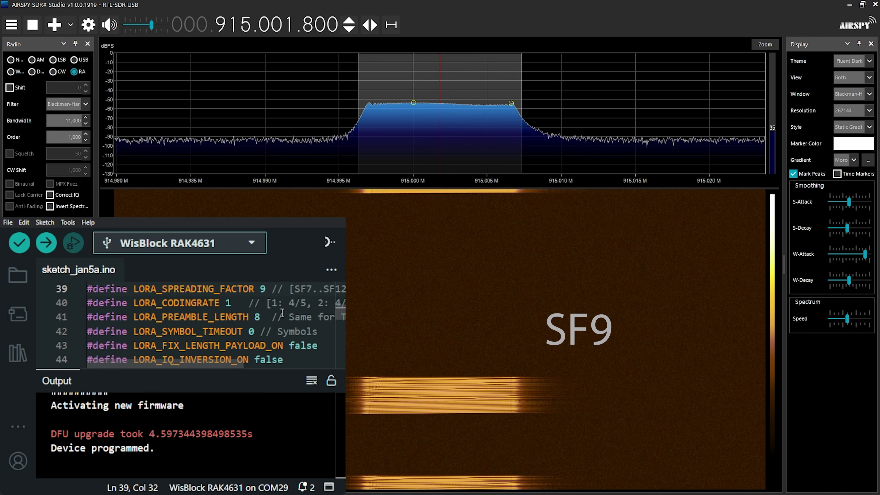
key(BackSpace)
text(8)
click(46, 242)
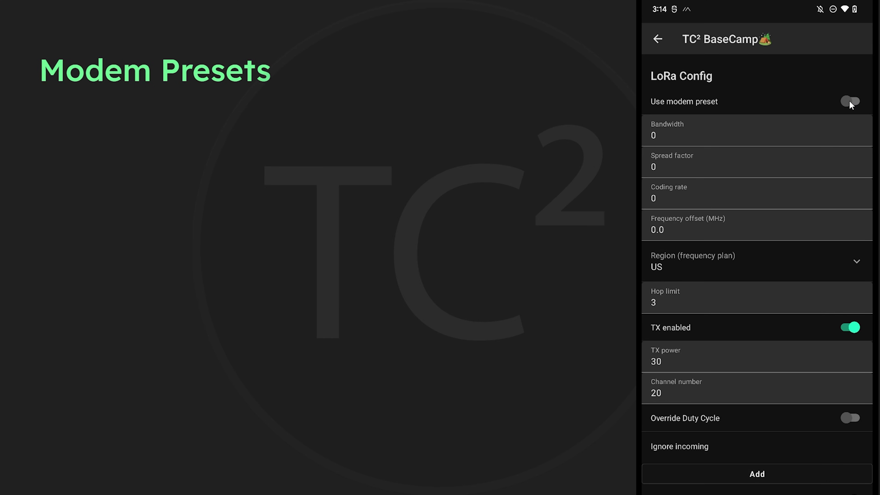
Switch Use modem preset back on and show the Modem preset dropdown list
click(849, 102)
click(726, 136)
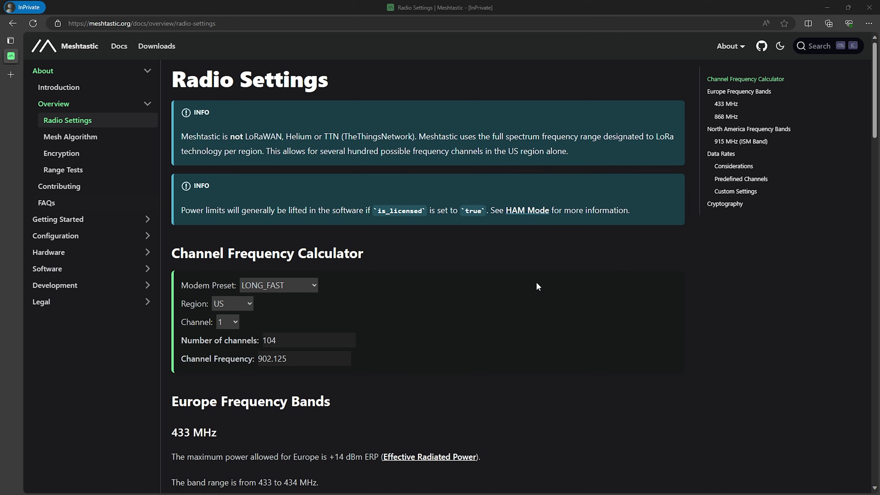
Scroll the Radio Settings docs from the Channel Frequency Calculator down to Predefined Channels
scroll(537, 284, down, 5)
scroll(536, 282, down, 15)
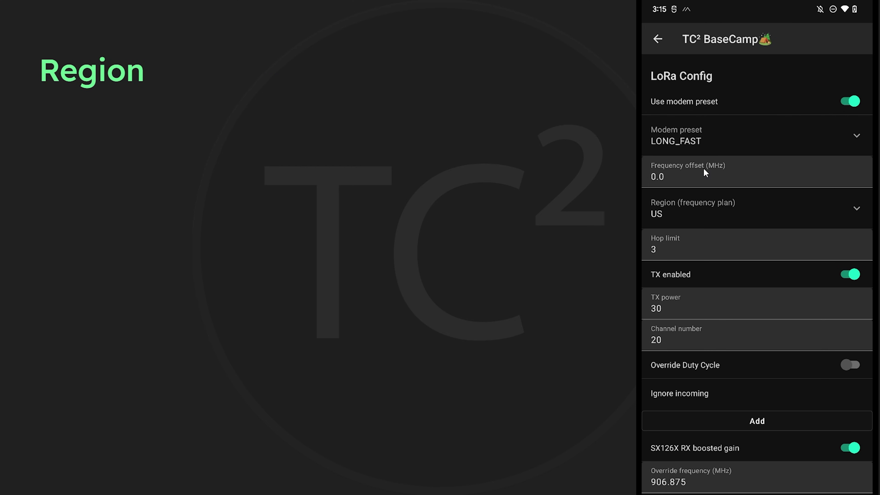
Review the region frequency plans keeping US, then edit the hop limit of 3
click(680, 211)
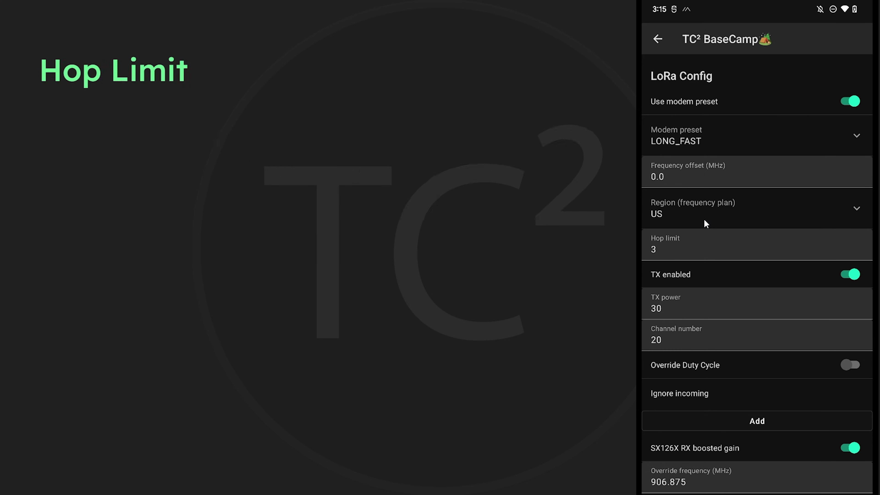
click(666, 247)
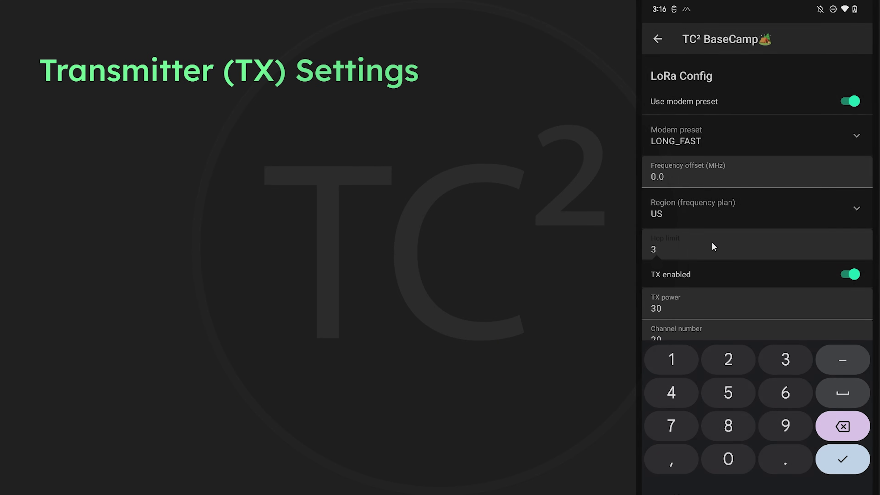
Toggle TX enabled off and back on, then edit TX power, leaving it at 30
click(845, 275)
click(844, 274)
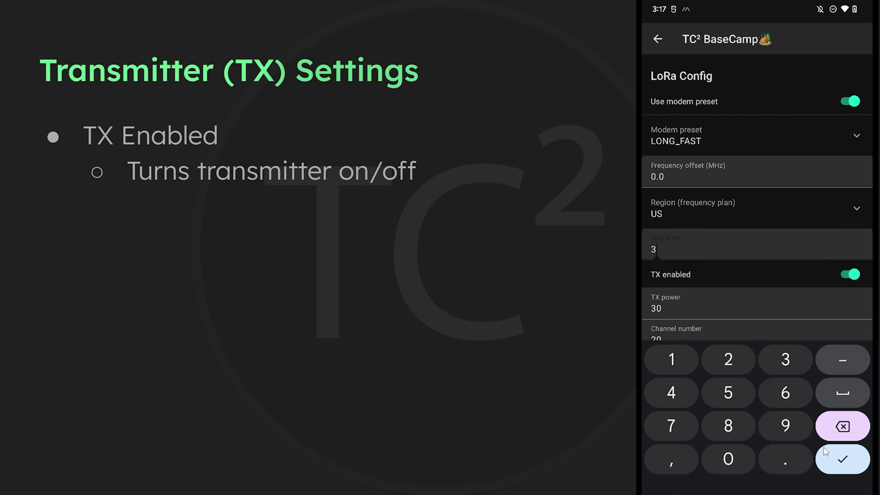
right_click(748, 339)
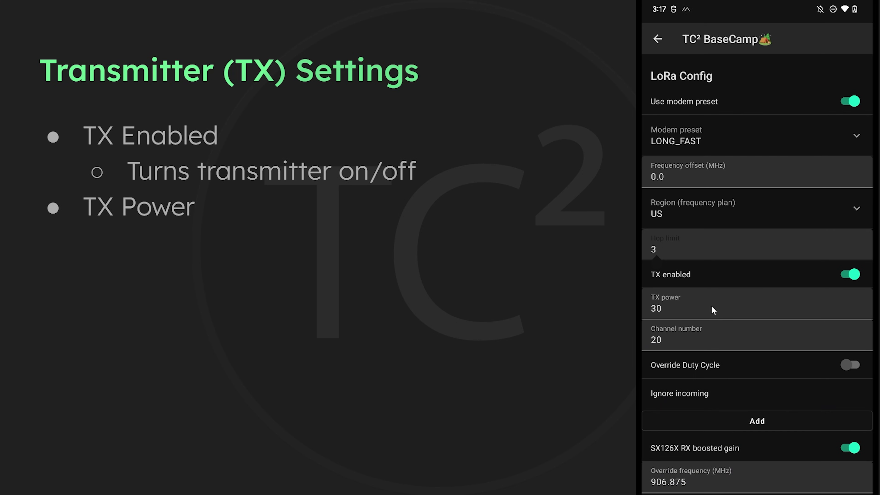
click(668, 310)
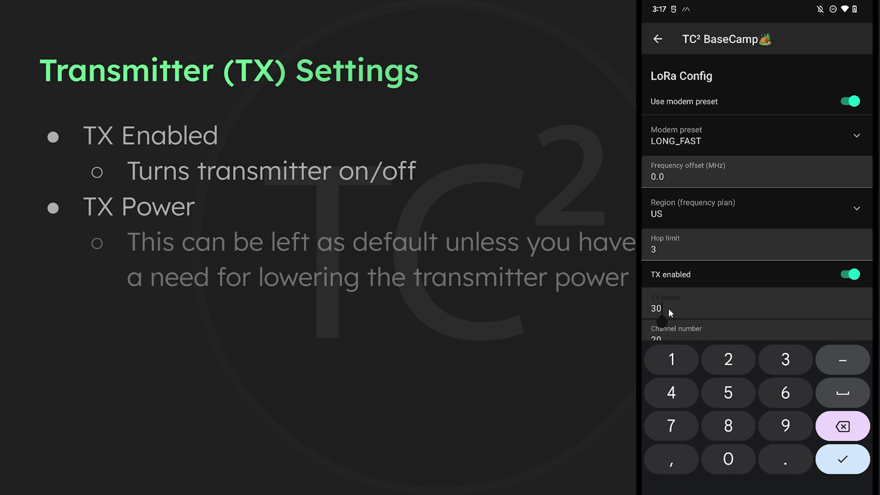
scroll(668, 310, down, 1)
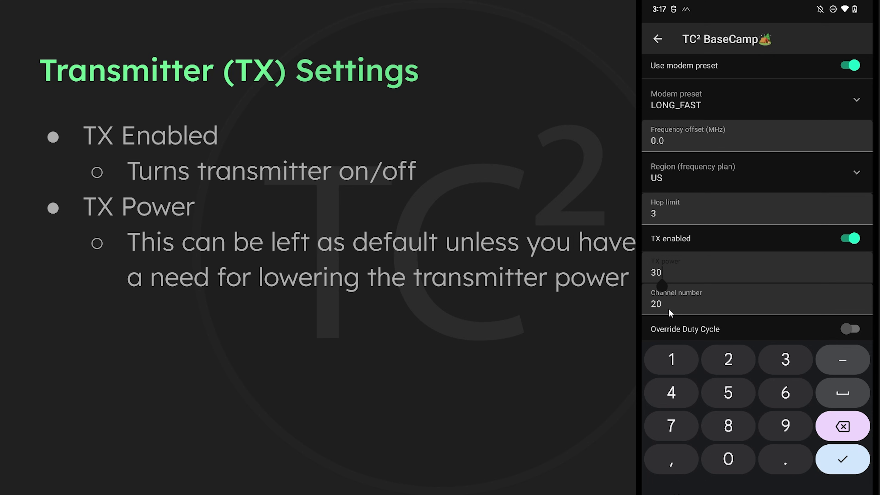
Edit the Channel number field, leaving it at 20, and scroll LoRa Config down slightly
click(671, 307)
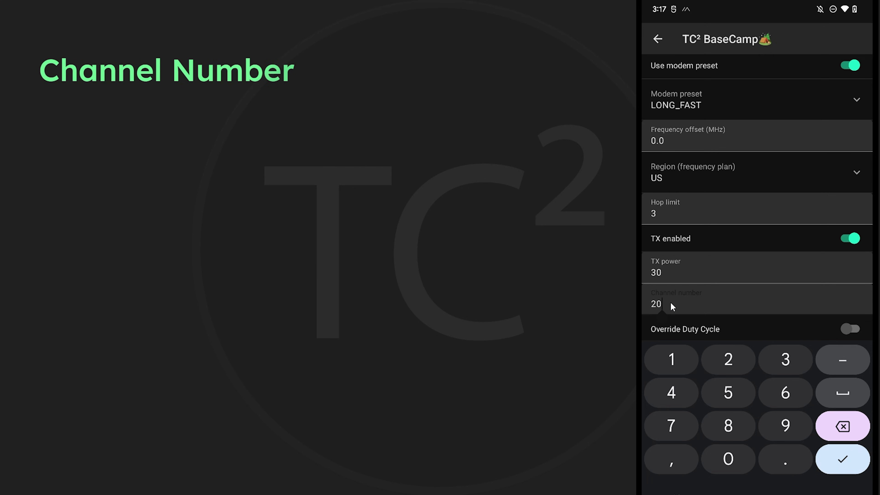
scroll(671, 307, down, 1)
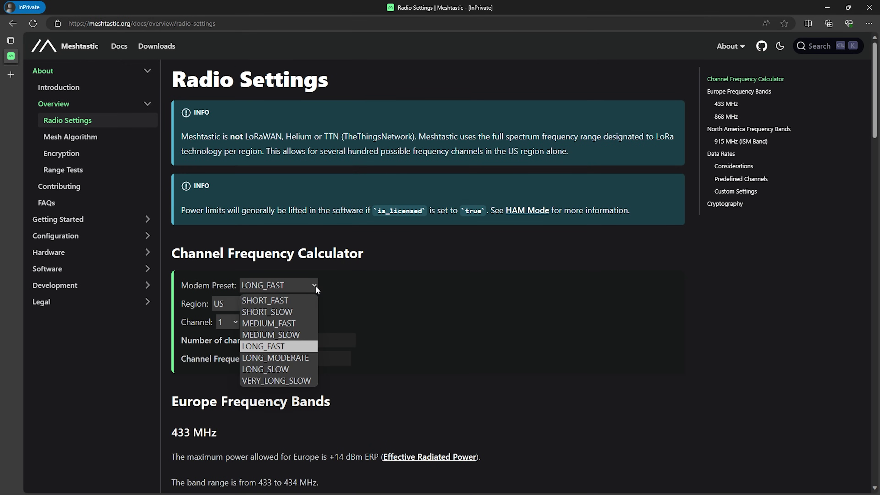
Set the calculator to MEDIUM_FAST and channel 18 to show the 906.375 frequency
click(315, 286)
click(314, 285)
click(279, 321)
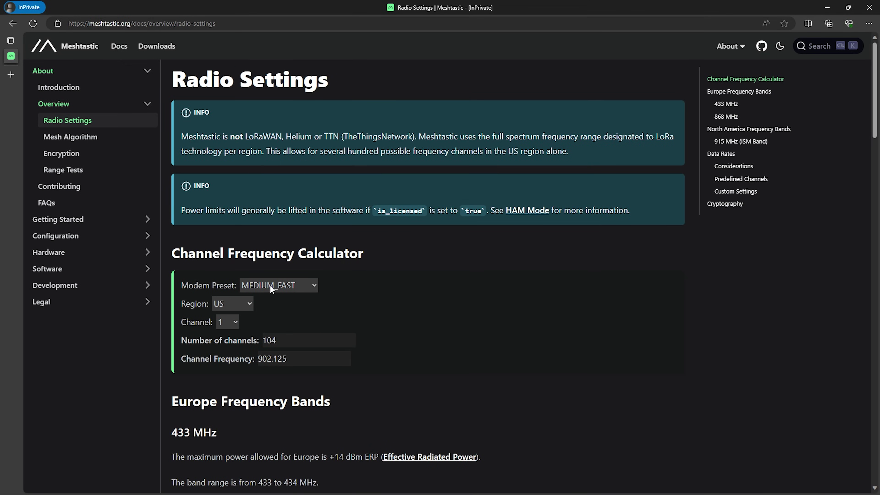
click(227, 321)
click(233, 285)
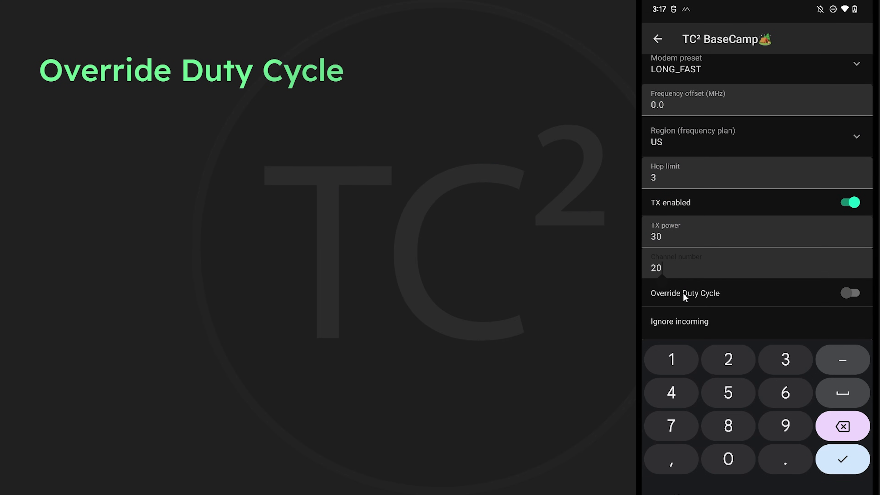
click(848, 296)
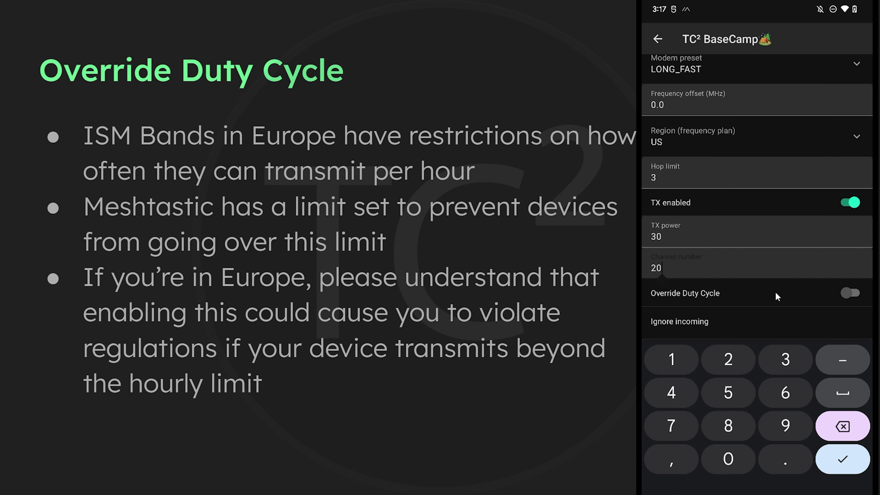
Add three Ignore incoming node slots, then delete the third and second entries
click(680, 488)
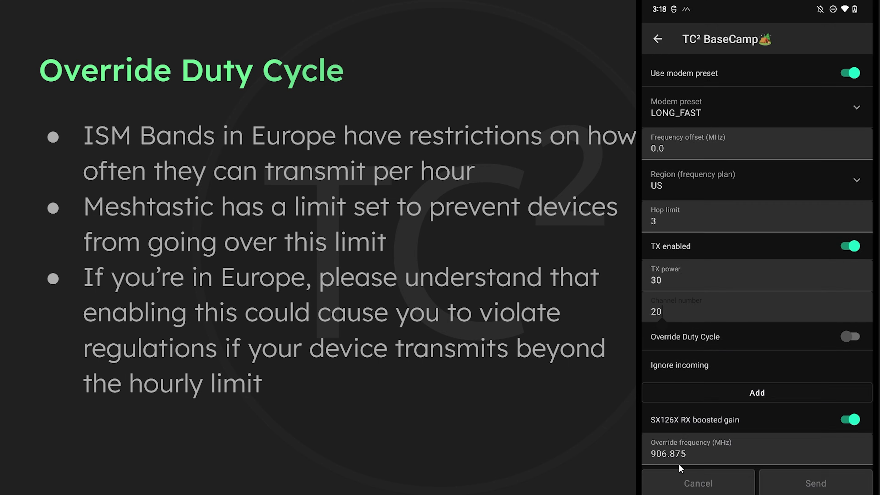
click(755, 393)
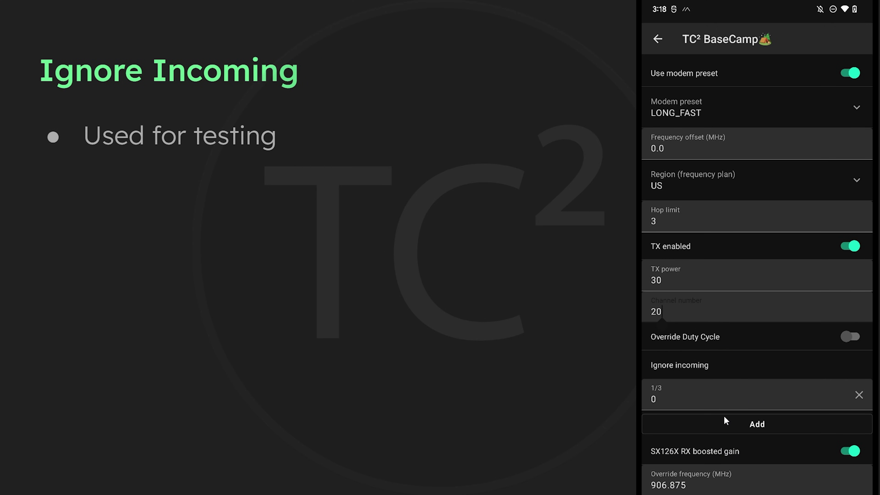
click(738, 420)
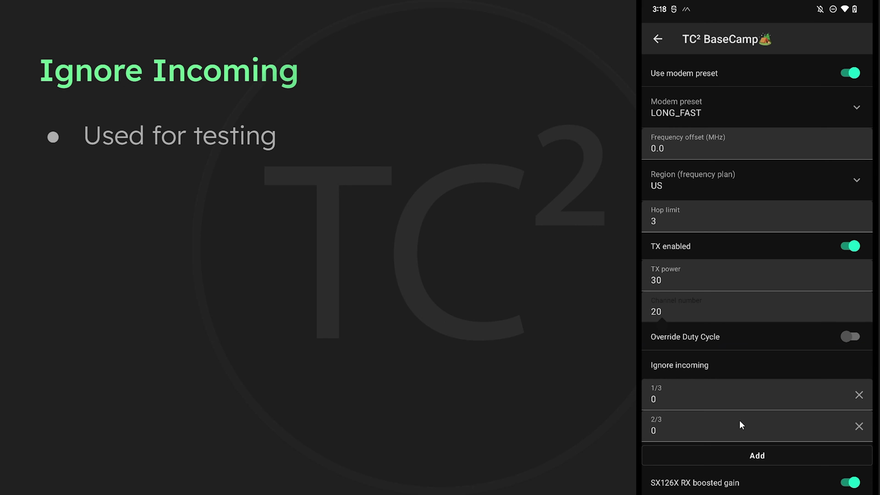
click(756, 456)
scroll(734, 409, down, 3)
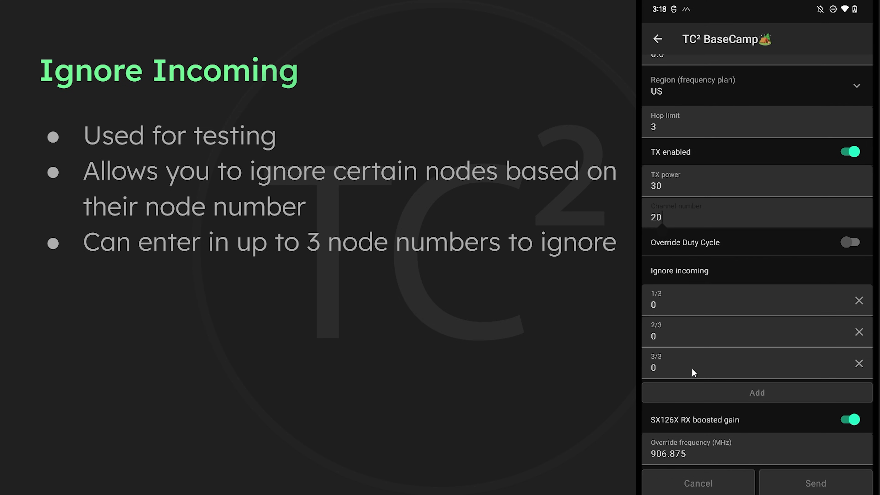
click(858, 363)
click(858, 332)
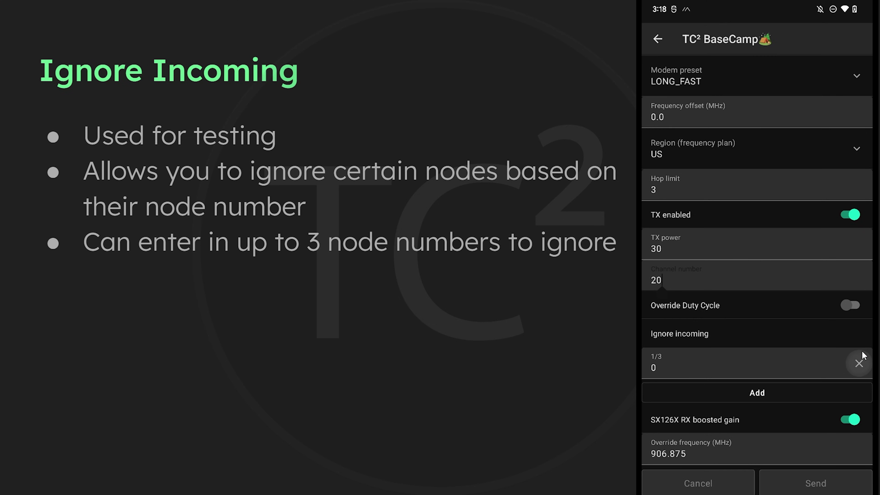
Delete the last Ignore incoming entry and flip SX126X RX boosted gain off then on
click(859, 363)
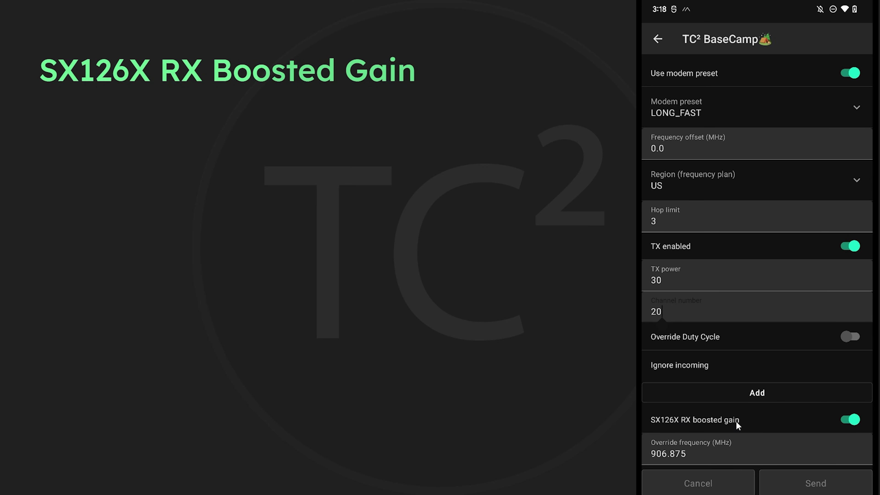
click(845, 420)
click(845, 420)
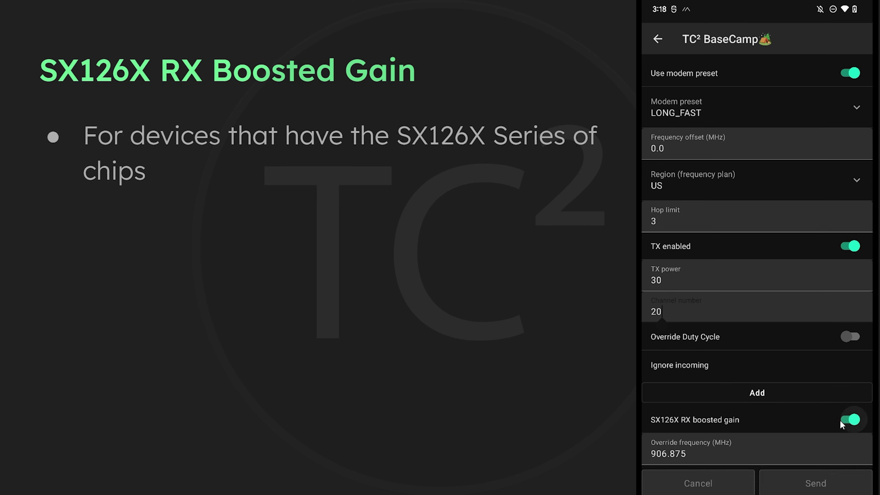